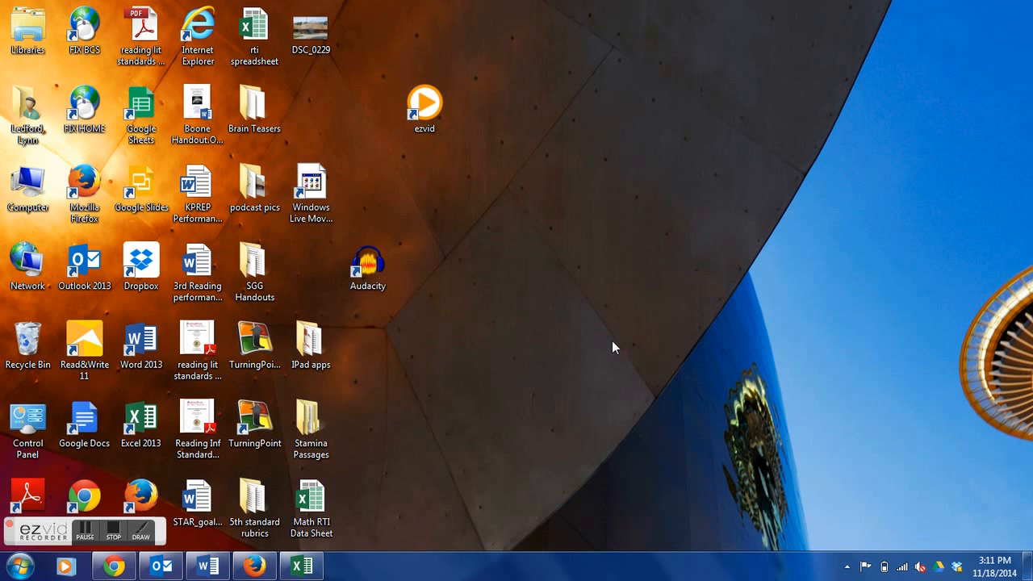
Step: Open the workbook "3rd Math RTI Data Sheet no names" from Dropbox > 3rd grade > Math RTI, reopening it without keeping unsaved changes
double_click(27, 114)
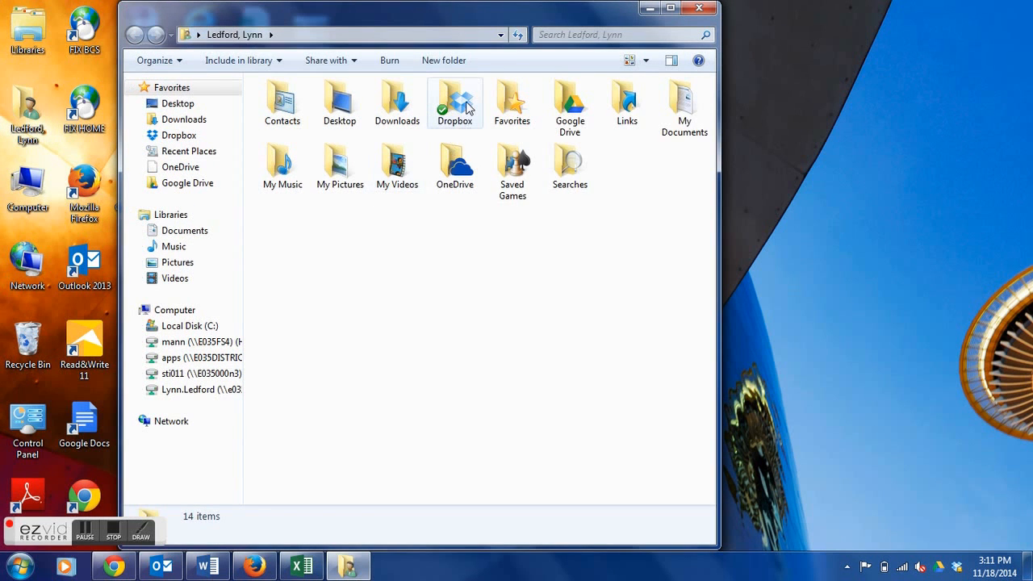
double_click(464, 109)
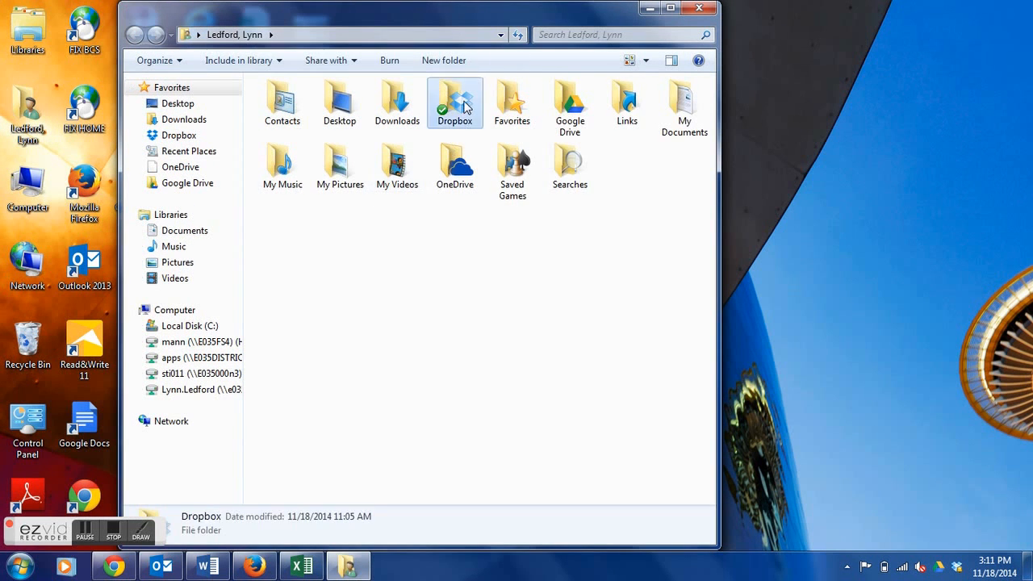
click(313, 138)
double_click(314, 138)
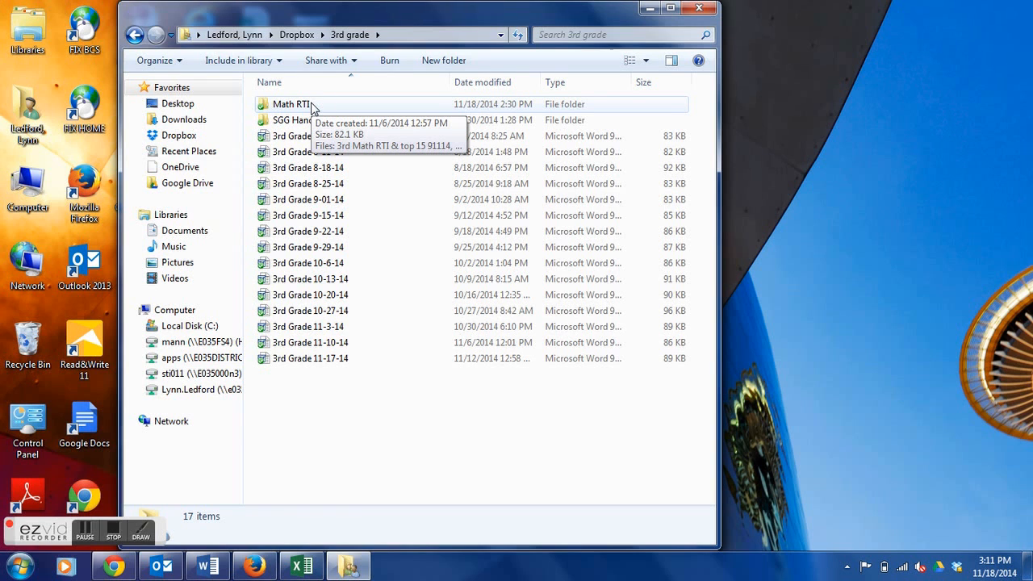
double_click(312, 107)
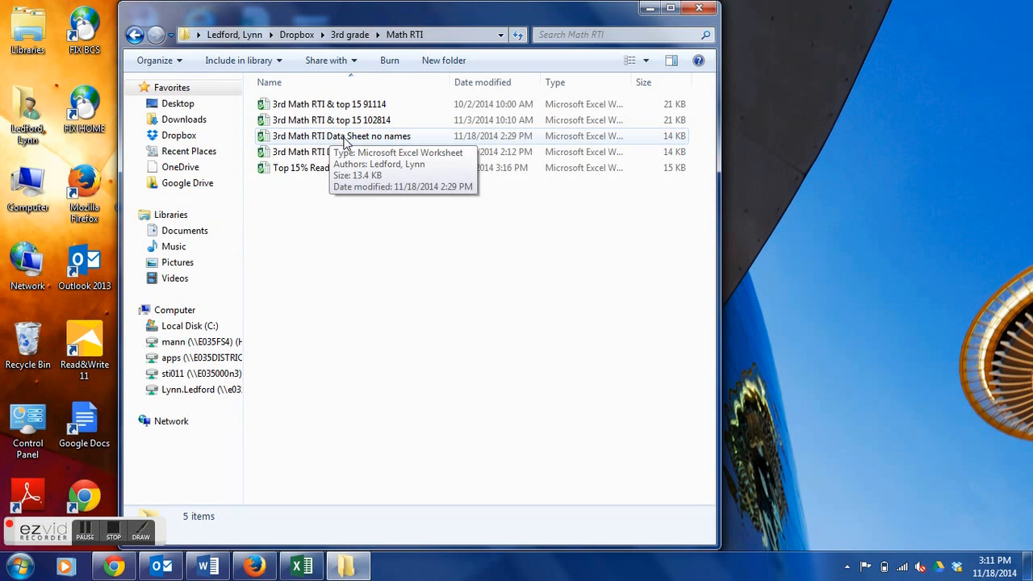
double_click(350, 139)
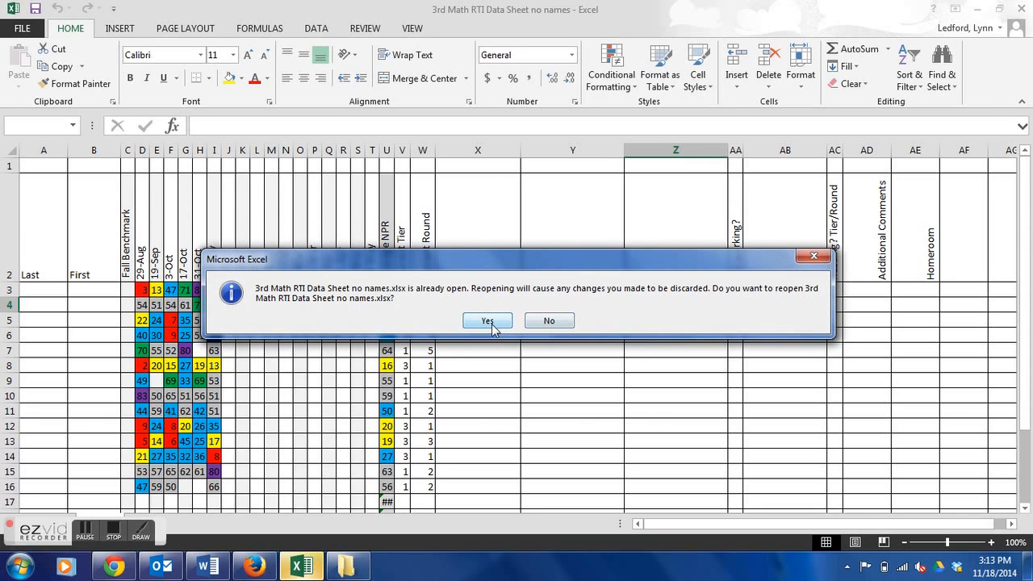
click(491, 323)
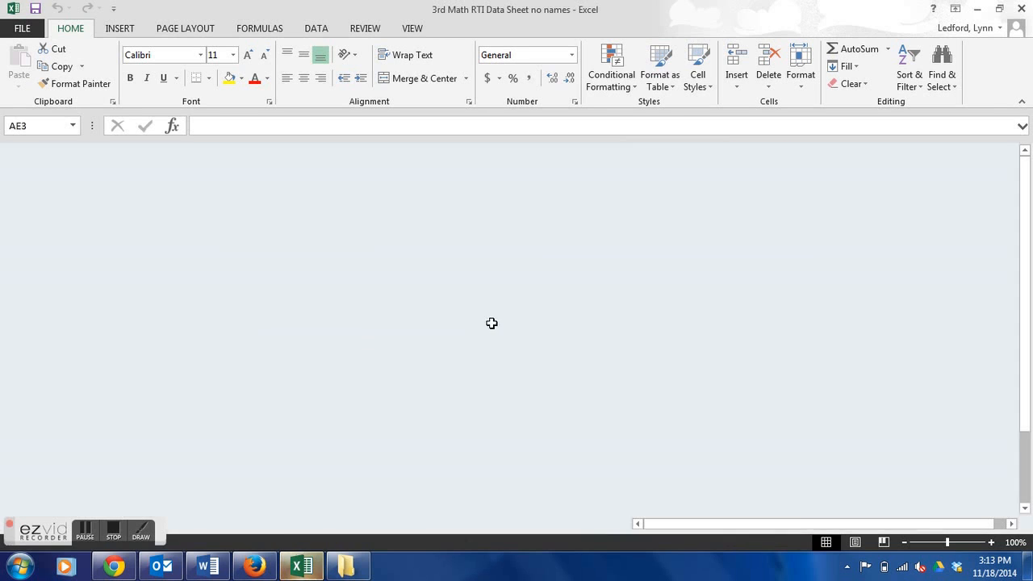
Step: Set the Recommendation for the first student row, cell X3, to Continue
click(489, 291)
click(527, 292)
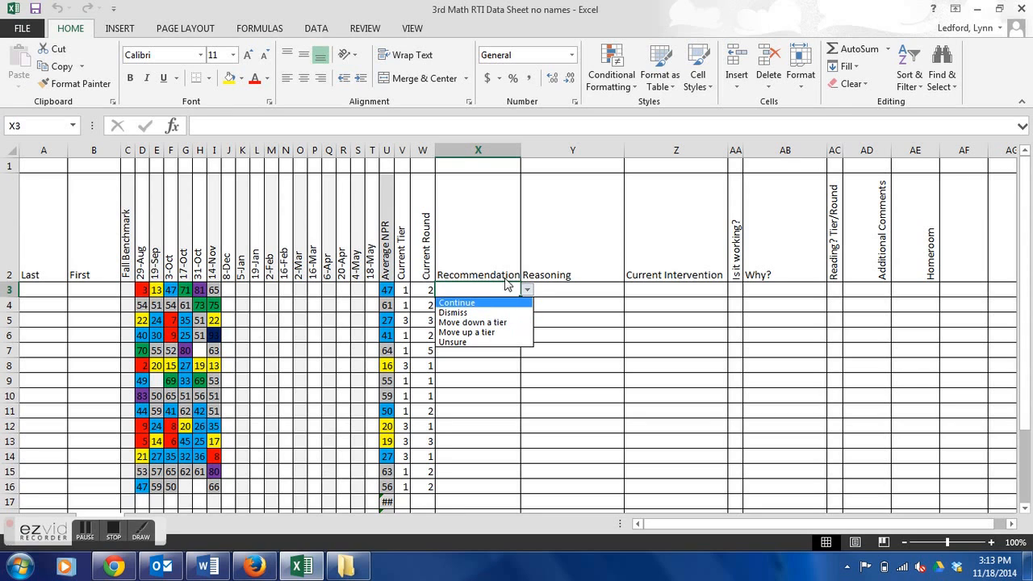
click(474, 304)
Step: Enter "I feel that continuing interventions would help to raise their scores." as the Reasoning in cell Y3
click(557, 288)
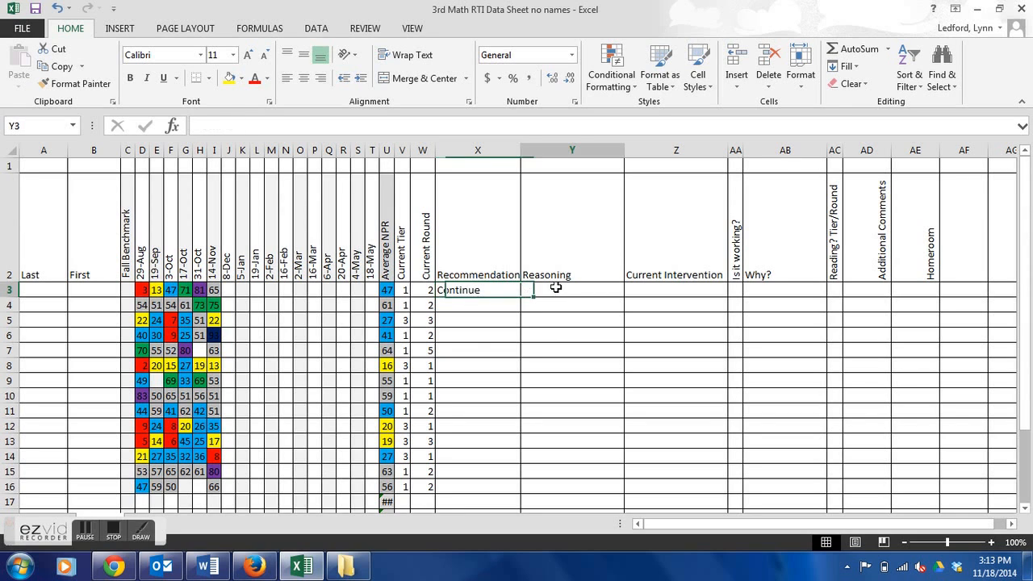
double_click(557, 288)
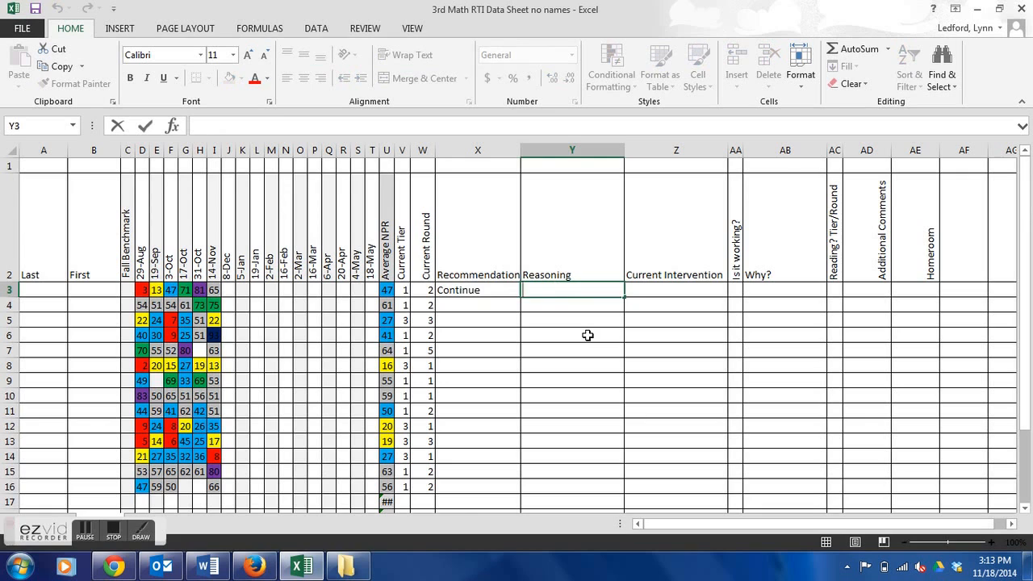
text(I feelt)
key(BackSpace)
text(that continuing)
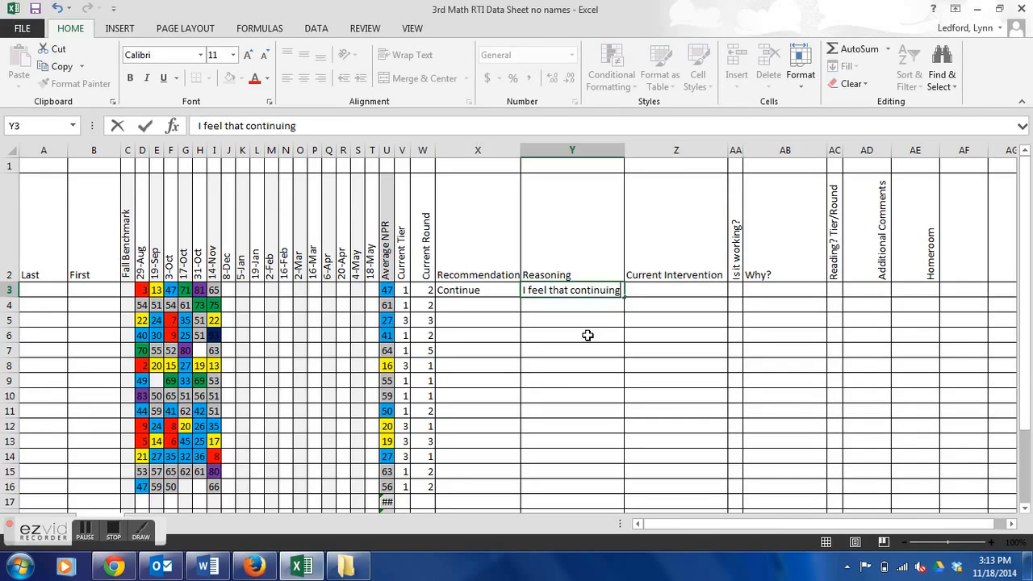
text( interve)
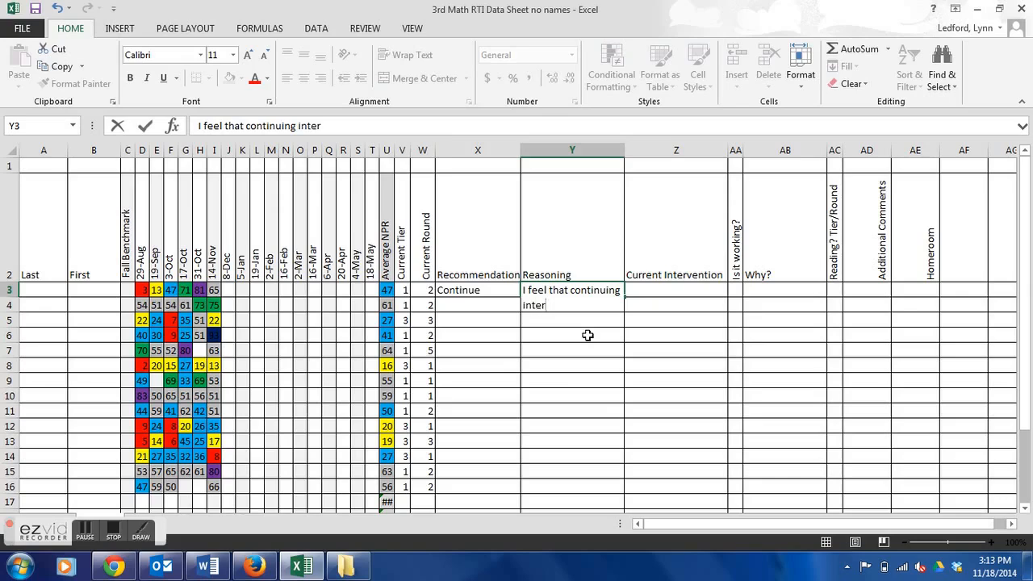
key(BackSpace)
key(BackSpace)
key(BackSpace)
text(rventions would hel)
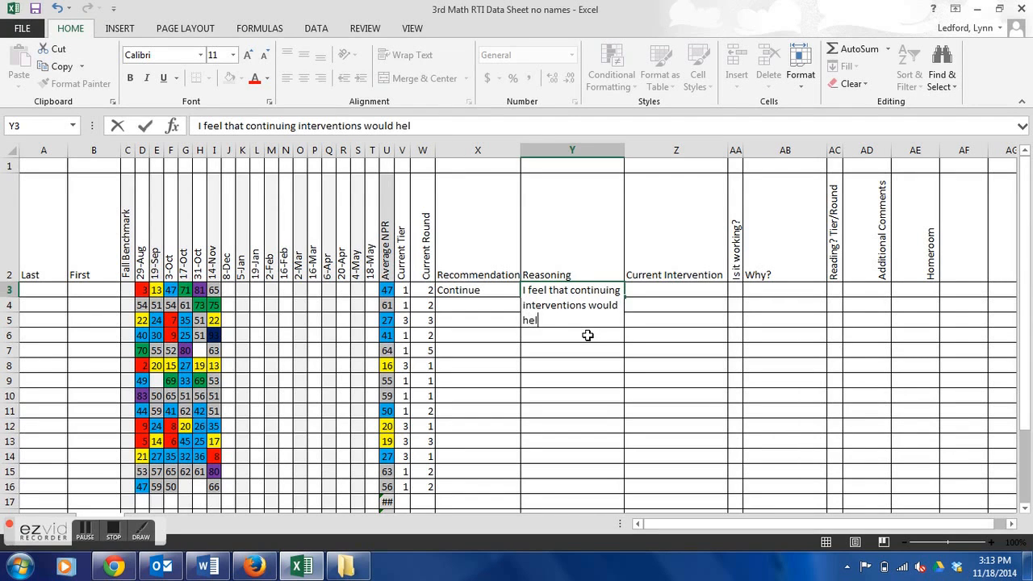
text(p to raise their)
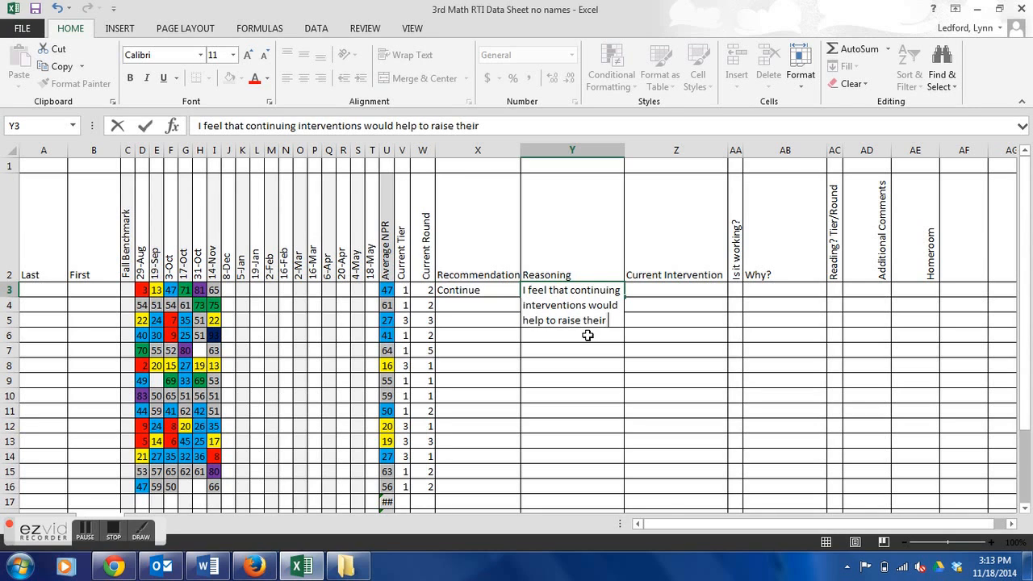
text( scores.)
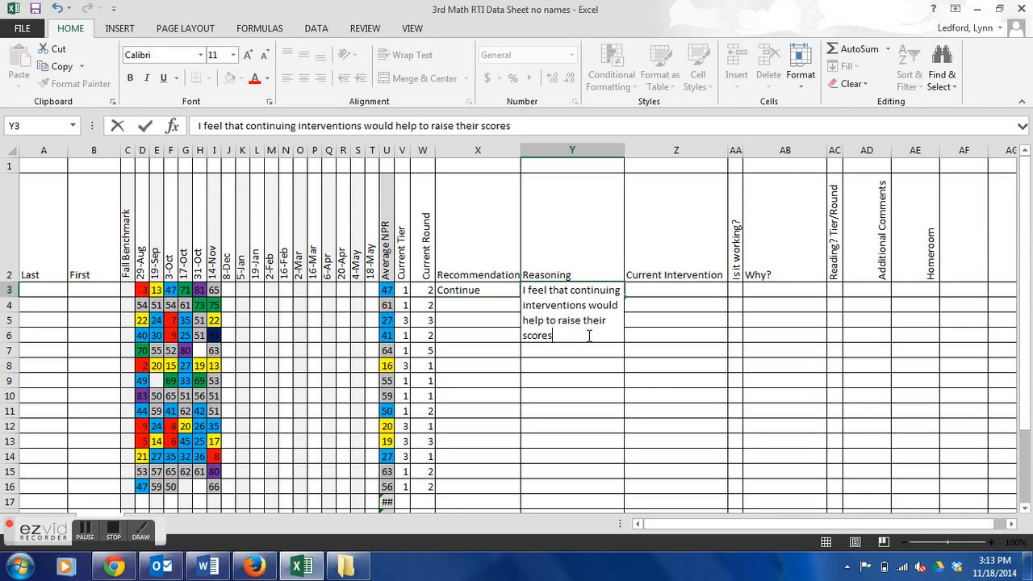
Step: Set row 3's Current Intervention to Dreambox and its "Is it working?" value to Y
click(652, 293)
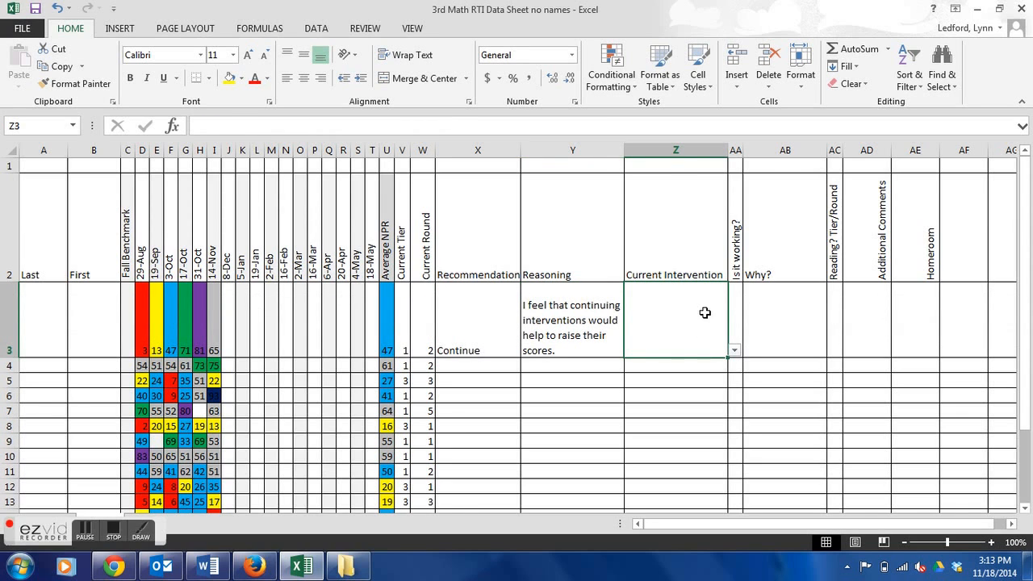
click(734, 350)
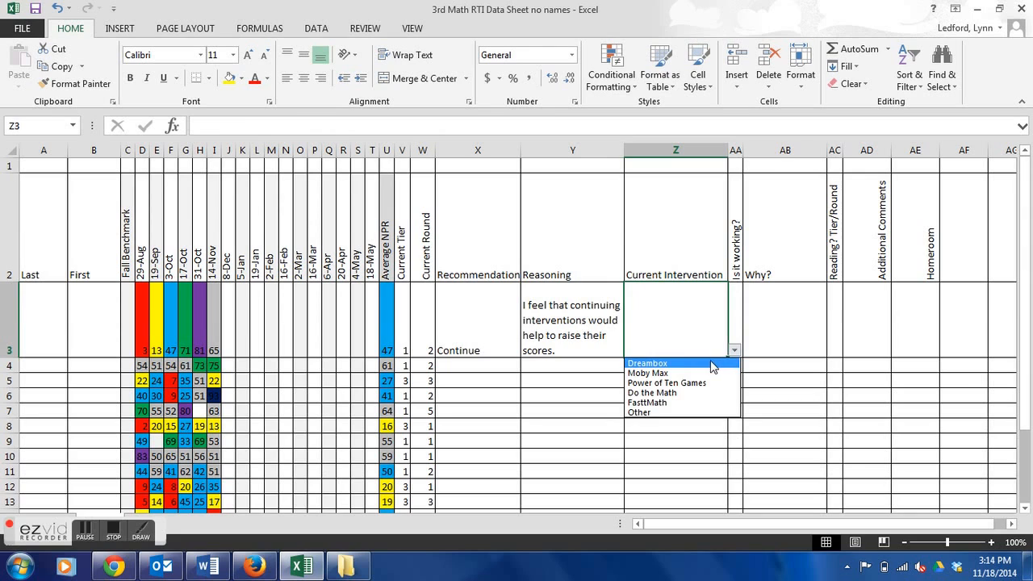
click(702, 363)
click(736, 343)
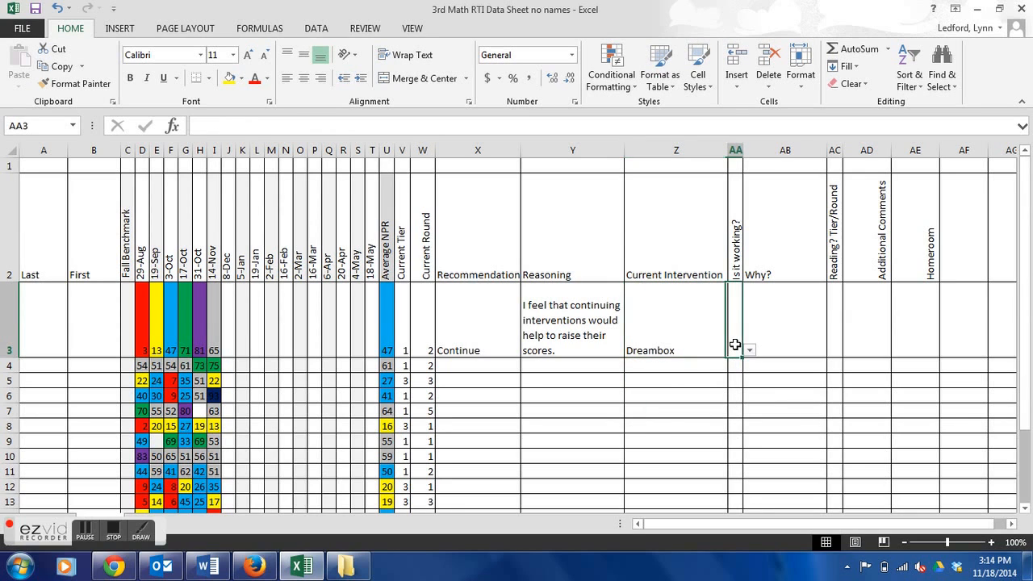
click(750, 351)
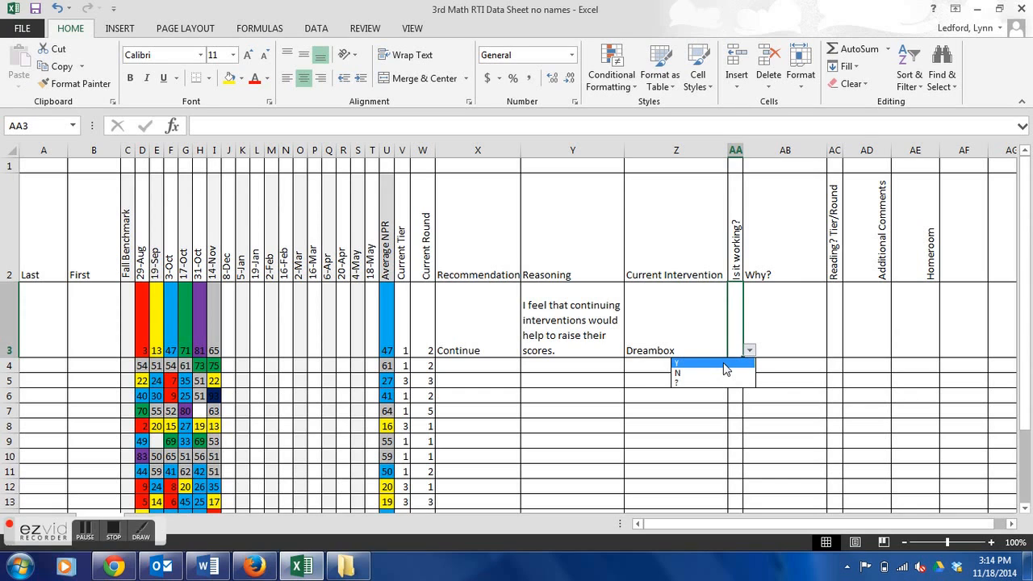
click(725, 364)
Step: Enter "You can see by the way the scores are improving that she is doing much better on average." under Why? in cell AB3
click(781, 326)
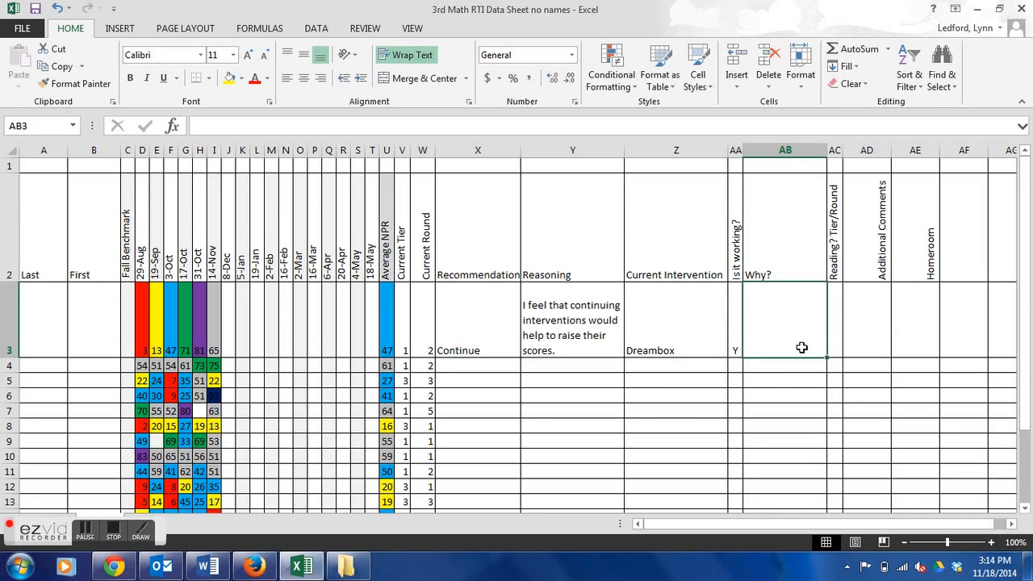
text(You can see by the way the scores are impro)
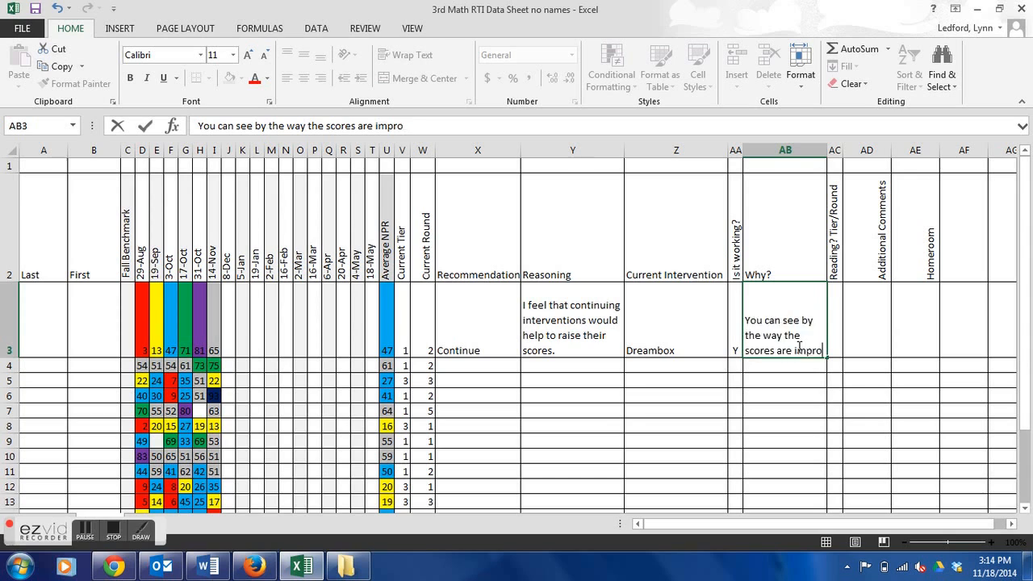
text(ving that)
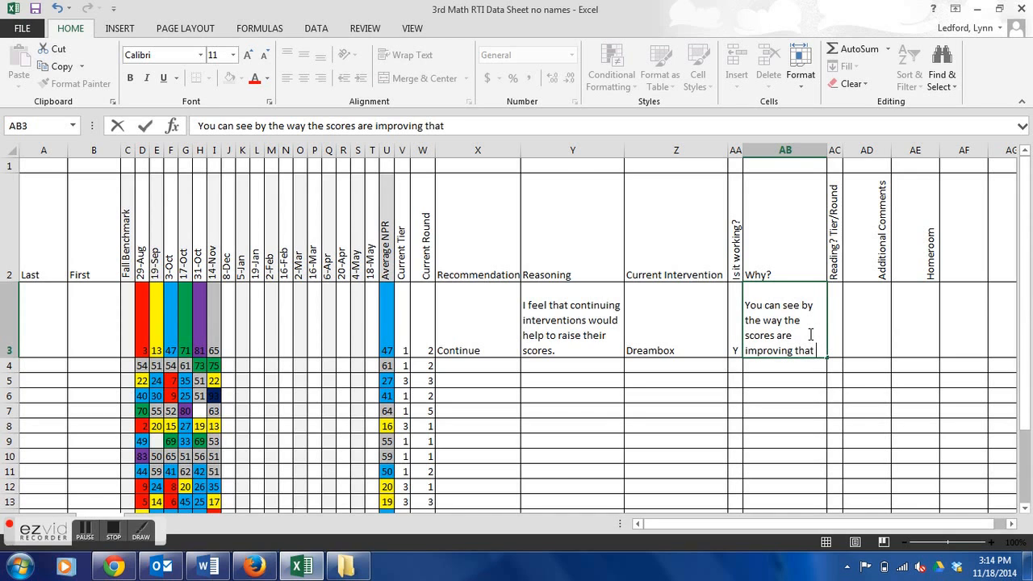
text( she)
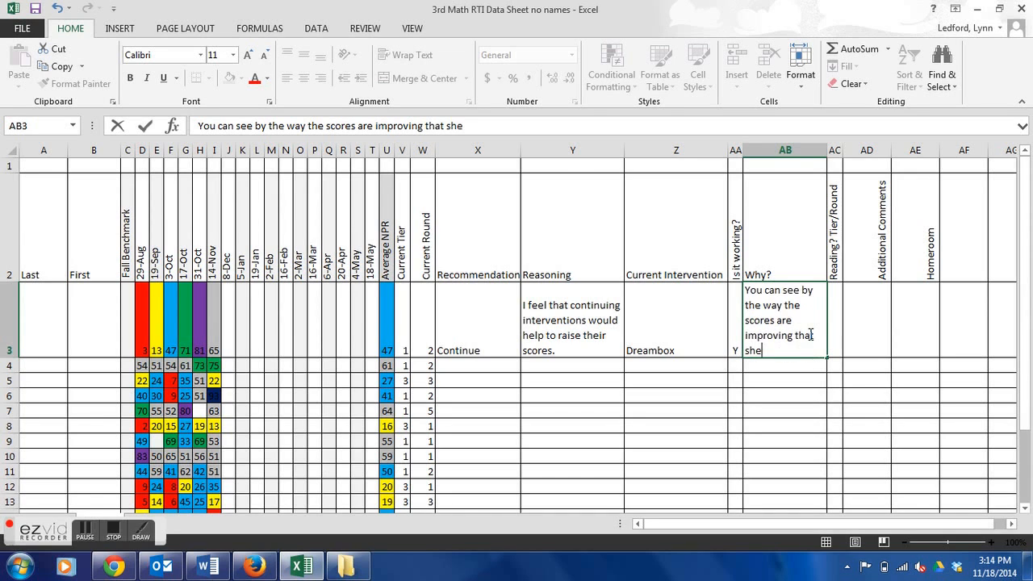
text( is doing m)
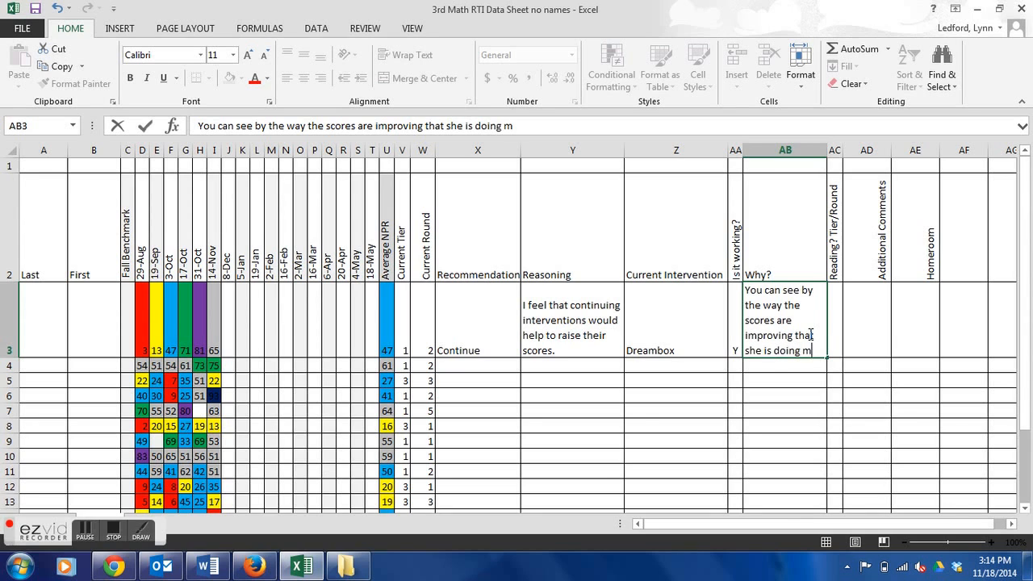
text(uch better on )
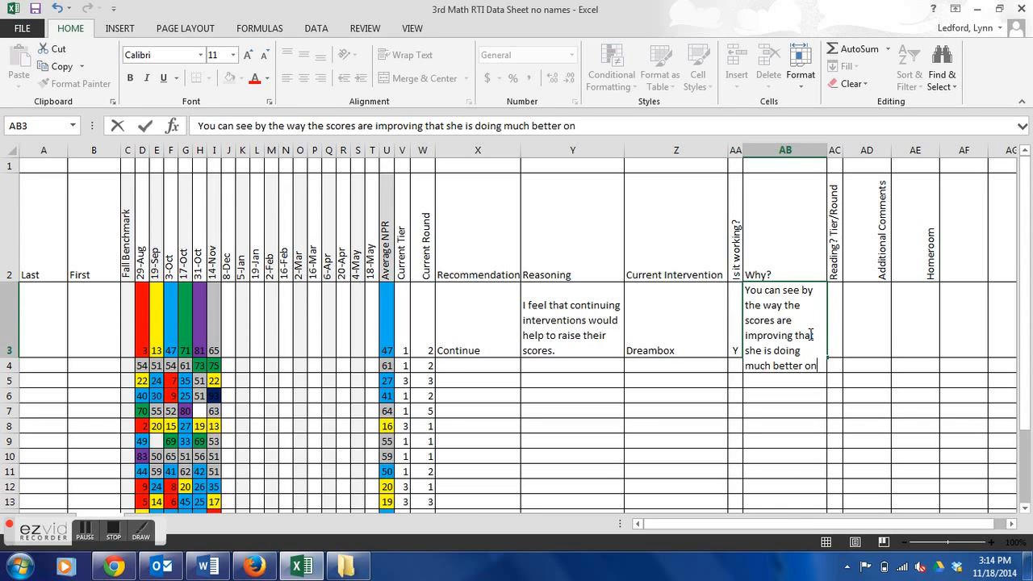
text(average)
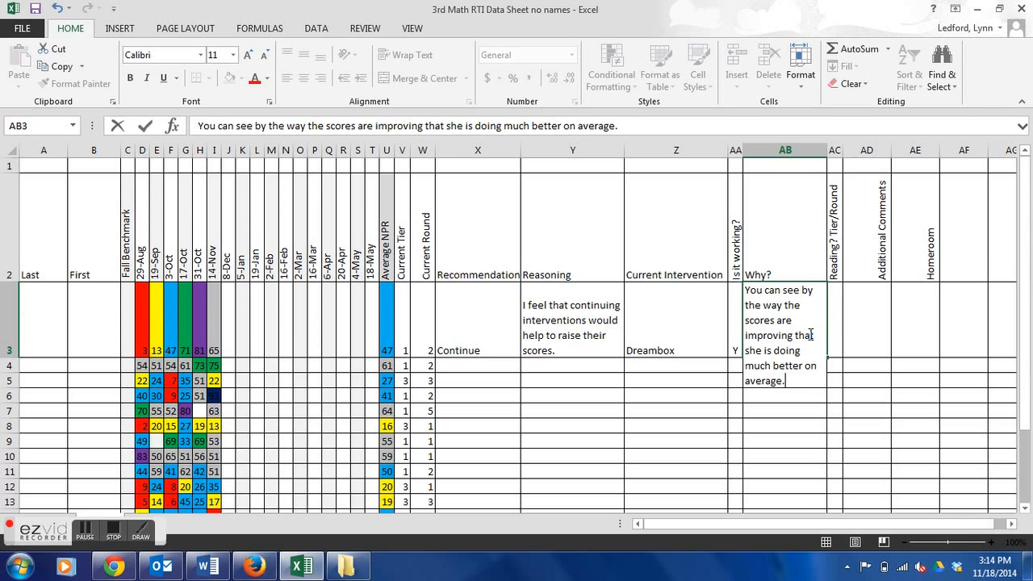
text(.)
click(836, 334)
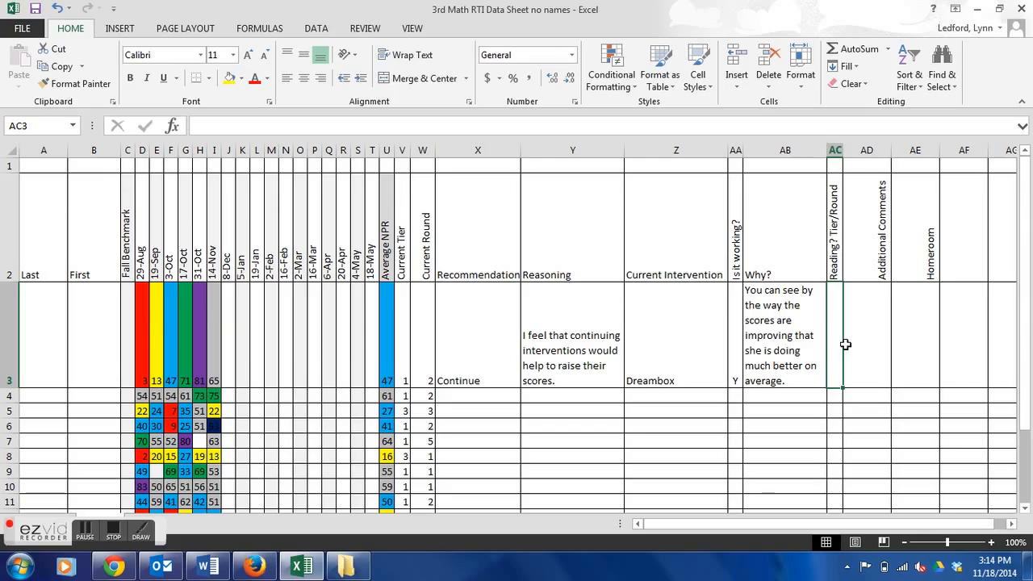
click(878, 338)
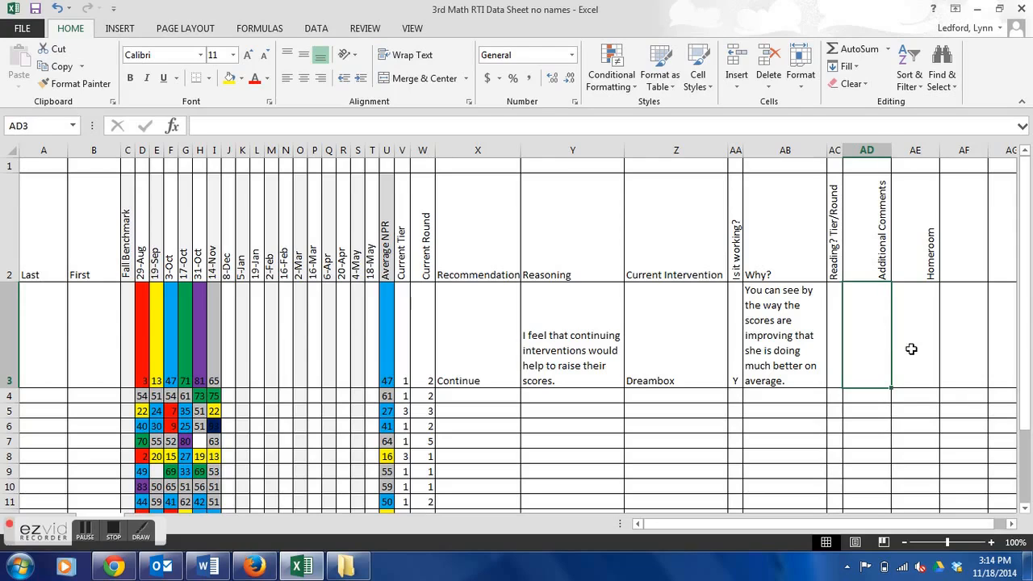
click(911, 349)
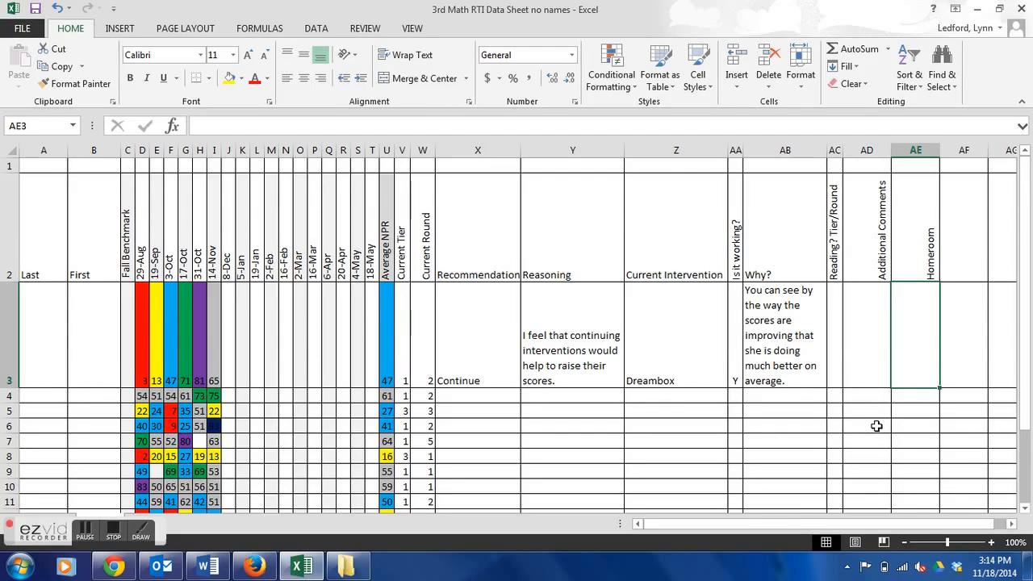